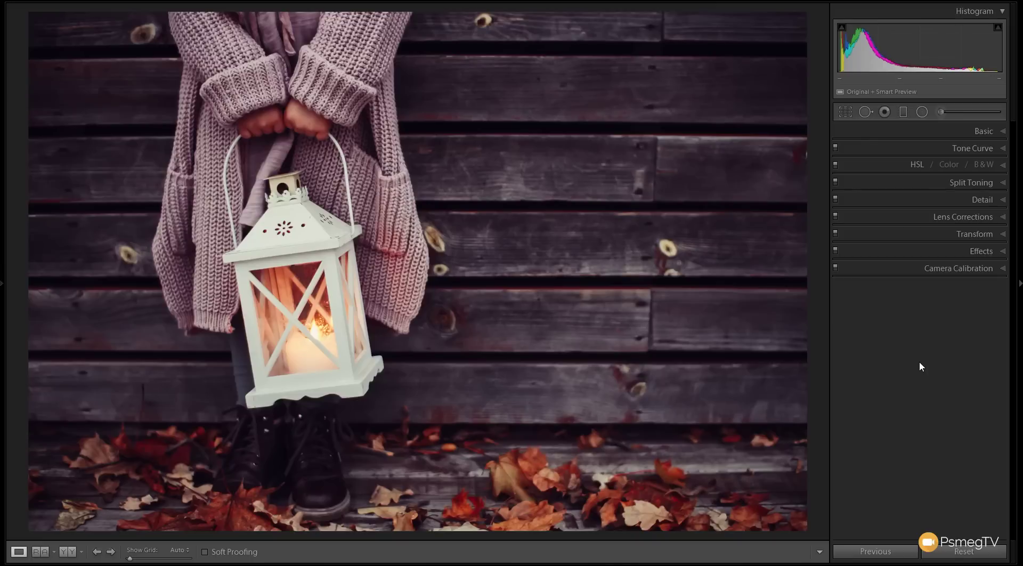
In the Basic panel, warm the lantern photo to Temp +10 and raise Contrast to +15.
{"action": "left_click", "coordinate": [1005, 132]}
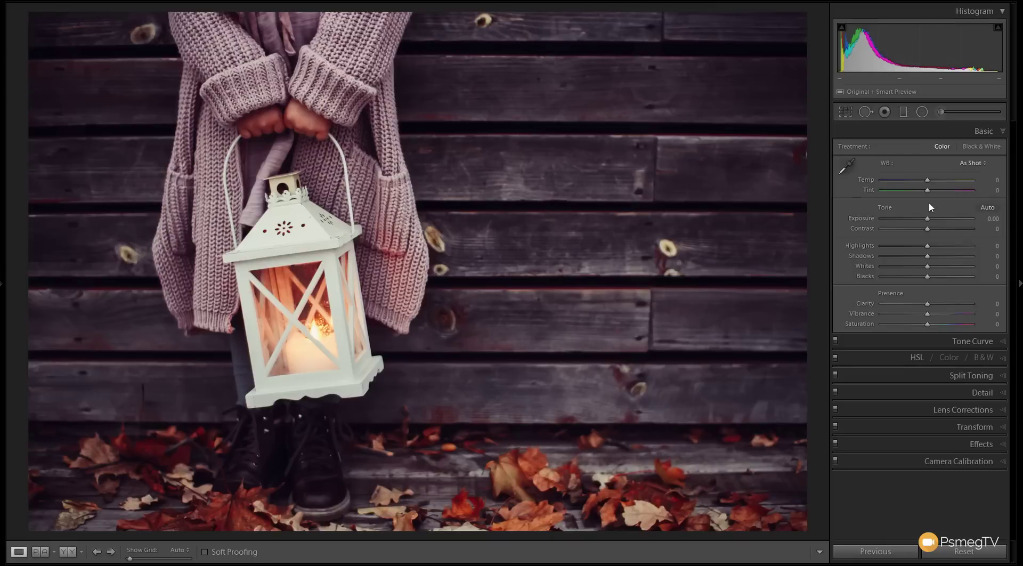
{"action": "left_click_drag", "start_coordinate": [927, 181], "coordinate": [933, 181]}
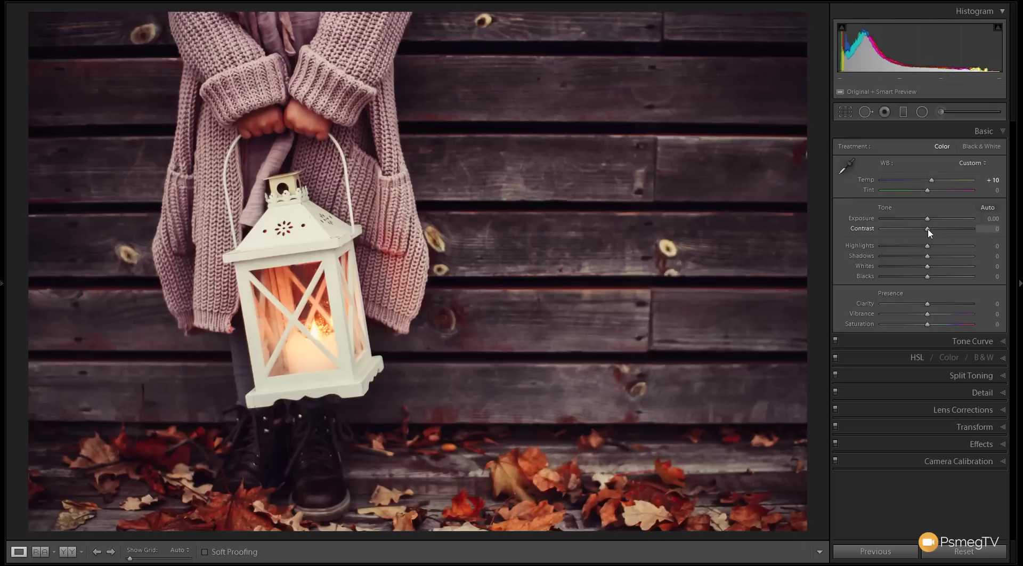
{"action": "left_click_drag", "start_coordinate": [928, 228], "coordinate": [937, 231]}
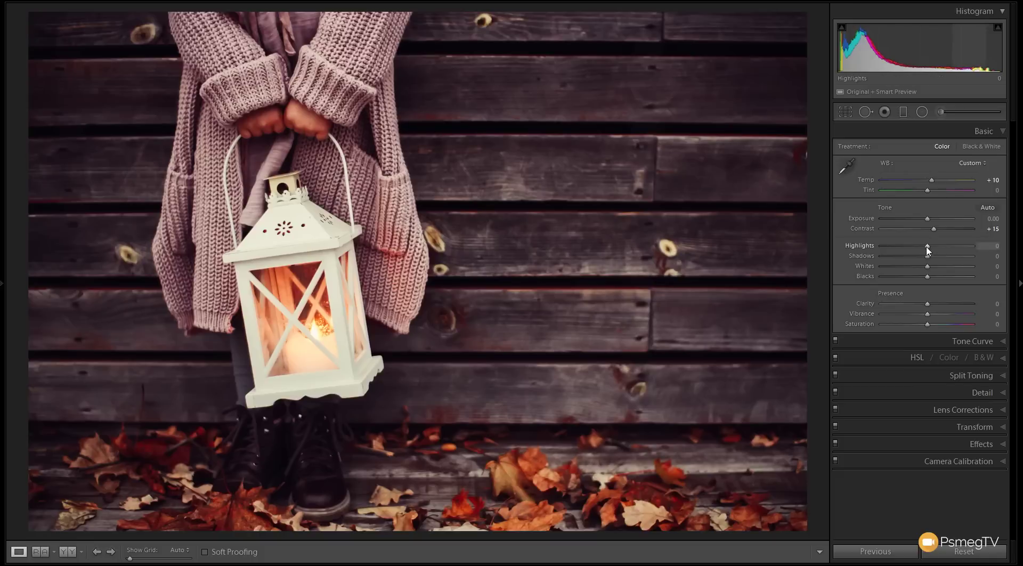
Set the Basic tone sliders to Highlights −25, Shadows +22, Whites +16 and Blacks +15.
{"action": "left_click_drag", "start_coordinate": [927, 248], "coordinate": [917, 248]}
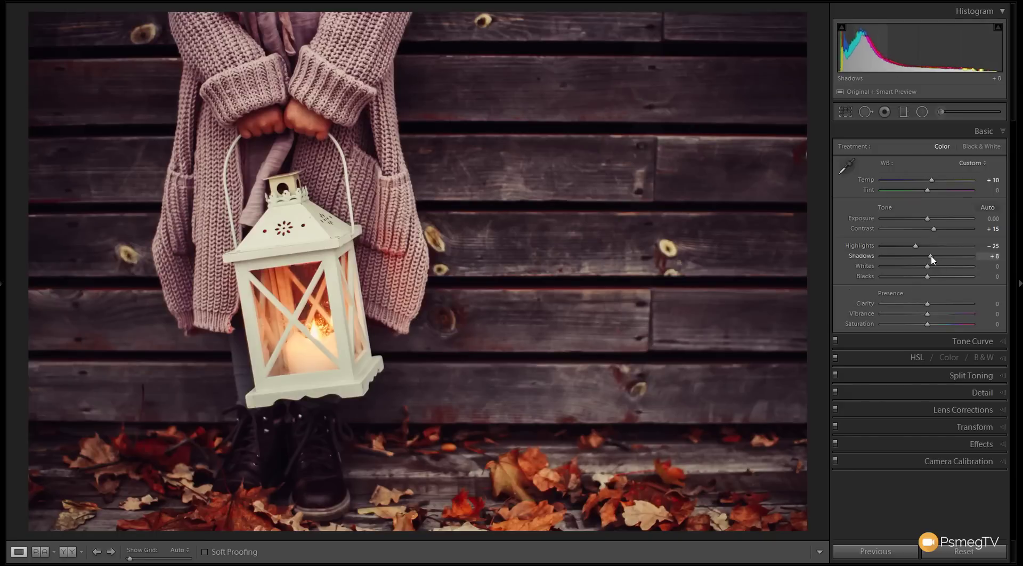
{"action": "left_click_drag", "start_coordinate": [932, 255], "coordinate": [933, 255]}
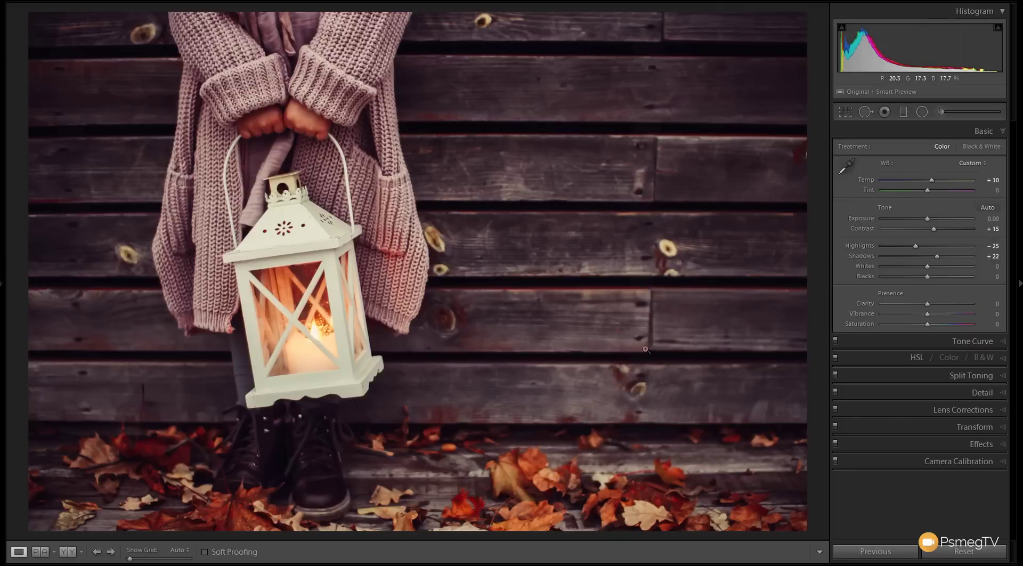
{"action": "left_click_drag", "start_coordinate": [927, 267], "coordinate": [919, 269]}
{"action": "mouse_move", "coordinate": [930, 277]}
{"action": "left_mouse_down"}
{"action": "mouse_move", "coordinate": [936, 267]}
{"action": "mouse_move", "coordinate": [934, 277]}
{"action": "left_mouse_up"}
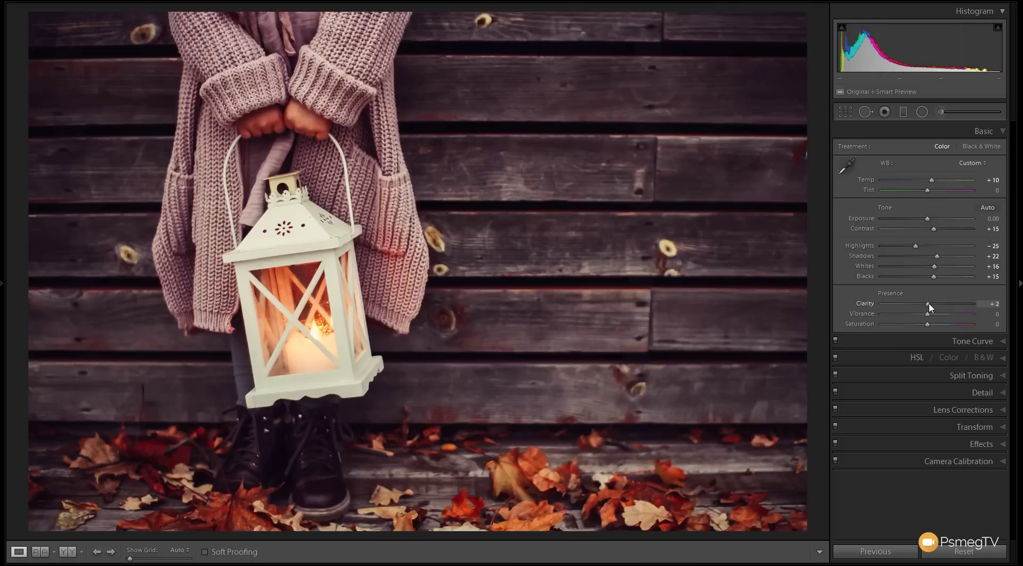
Set Presence to Clarity +18 and Saturation −16.
{"action": "left_click_drag", "start_coordinate": [929, 302], "coordinate": [934, 302]}
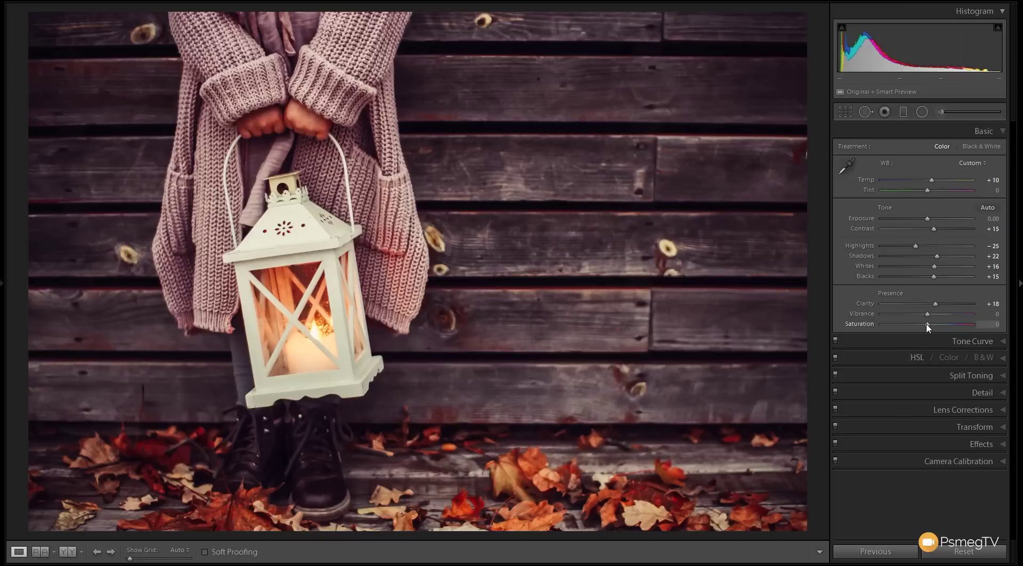
{"action": "left_click_drag", "start_coordinate": [926, 325], "coordinate": [920, 325]}
Add shadow, midtone and highlight points to the RGB tone curve and lift the black point to 11.4%.
{"action": "left_click", "coordinate": [995, 133]}
{"action": "left_click", "coordinate": [1002, 149]}
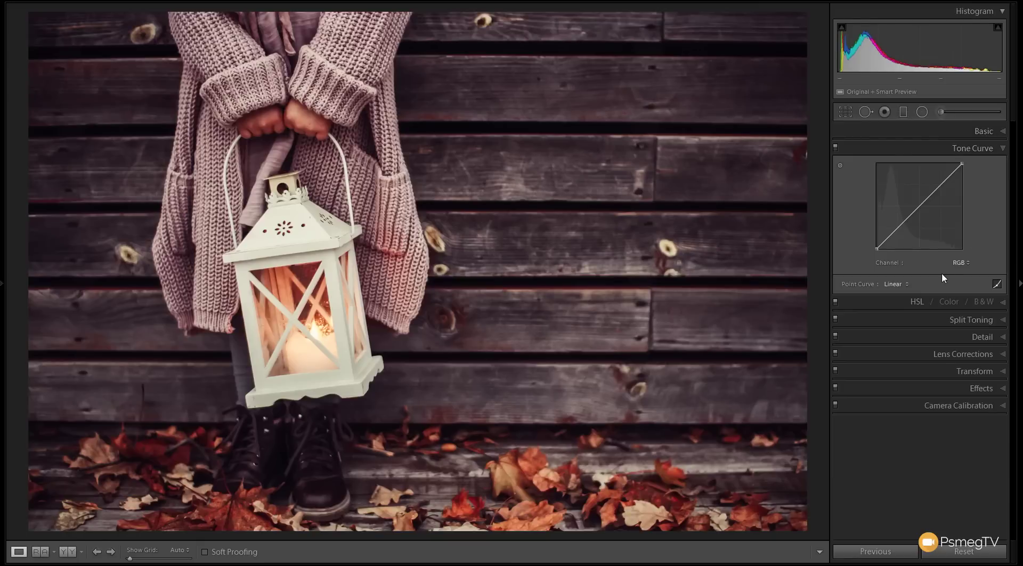
{"action": "left_click", "coordinate": [899, 228]}
{"action": "left_click", "coordinate": [921, 205]}
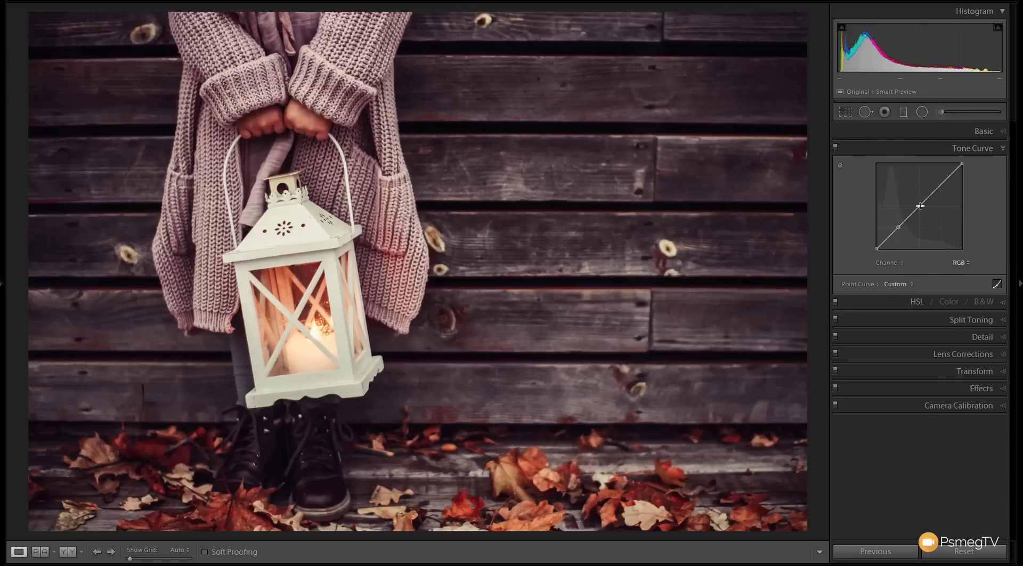
{"action": "left_click", "coordinate": [942, 184]}
{"action": "left_click_drag", "start_coordinate": [876, 248], "coordinate": [876, 241]}
{"action": "left_click_drag", "start_coordinate": [876, 241], "coordinate": [877, 240]}
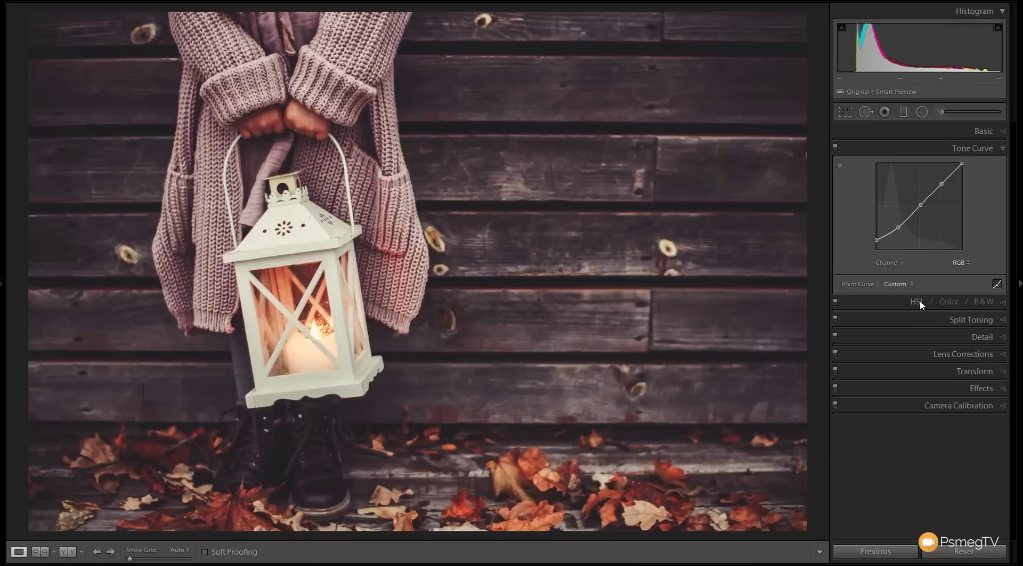
In HSL, set Saturation to Red +42, Orange +43, Yellow +29 and Luminance to Red +11, Orange +22.
{"action": "left_click", "coordinate": [1005, 302]}
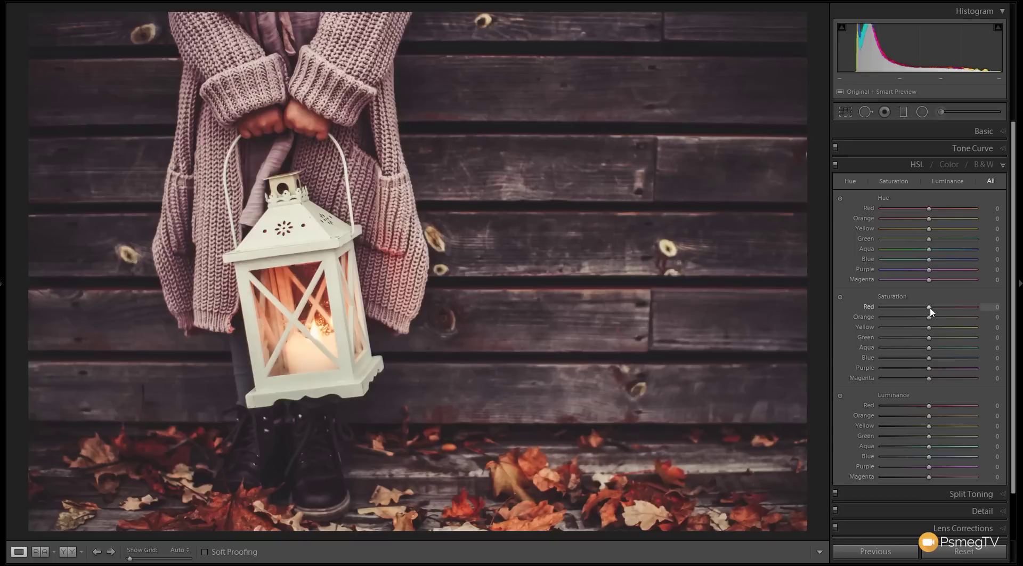
{"action": "left_click_drag", "start_coordinate": [930, 312], "coordinate": [946, 313]}
{"action": "left_click_drag", "start_coordinate": [931, 319], "coordinate": [937, 320]}
{"action": "left_click_drag", "start_coordinate": [931, 333], "coordinate": [941, 329]}
{"action": "left_click_drag", "start_coordinate": [930, 410], "coordinate": [936, 409]}
{"action": "left_click_drag", "start_coordinate": [932, 416], "coordinate": [940, 418]}
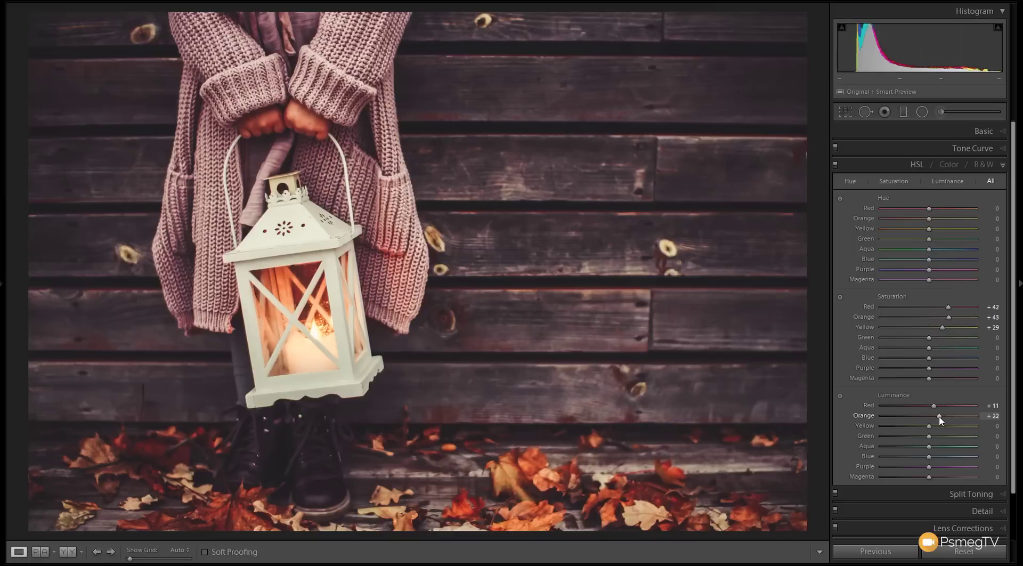
Compare the photo with HSL toggled off and on twice, then bring up the Split Toning panel.
{"action": "left_click", "coordinate": [835, 165]}
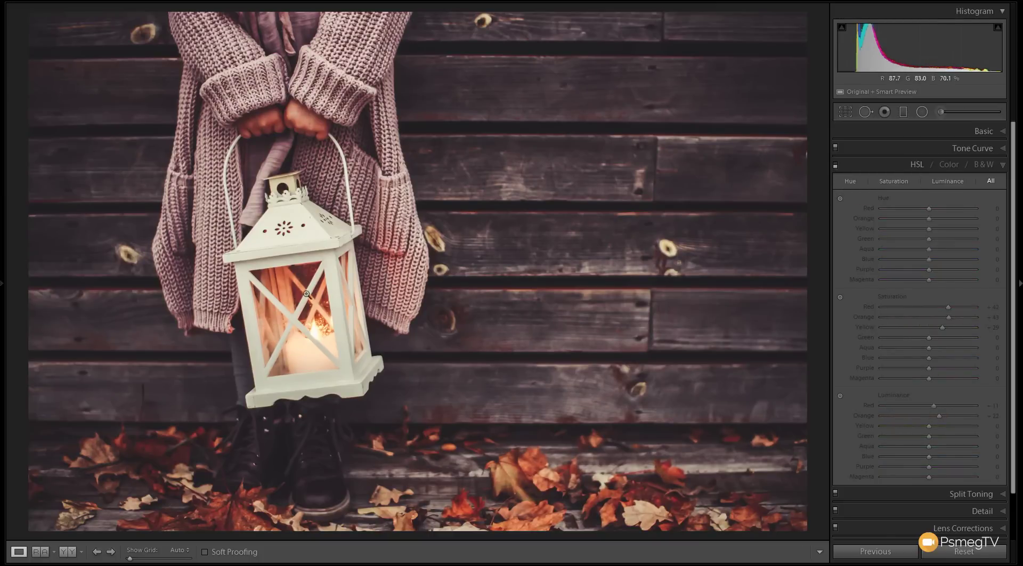
{"action": "left_click", "coordinate": [836, 165]}
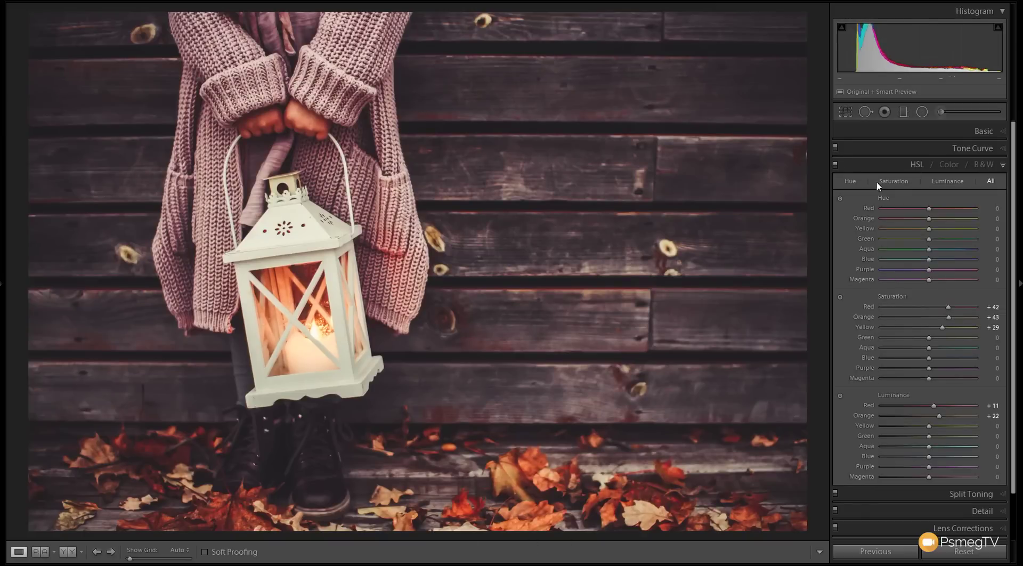
{"action": "left_click", "coordinate": [836, 165]}
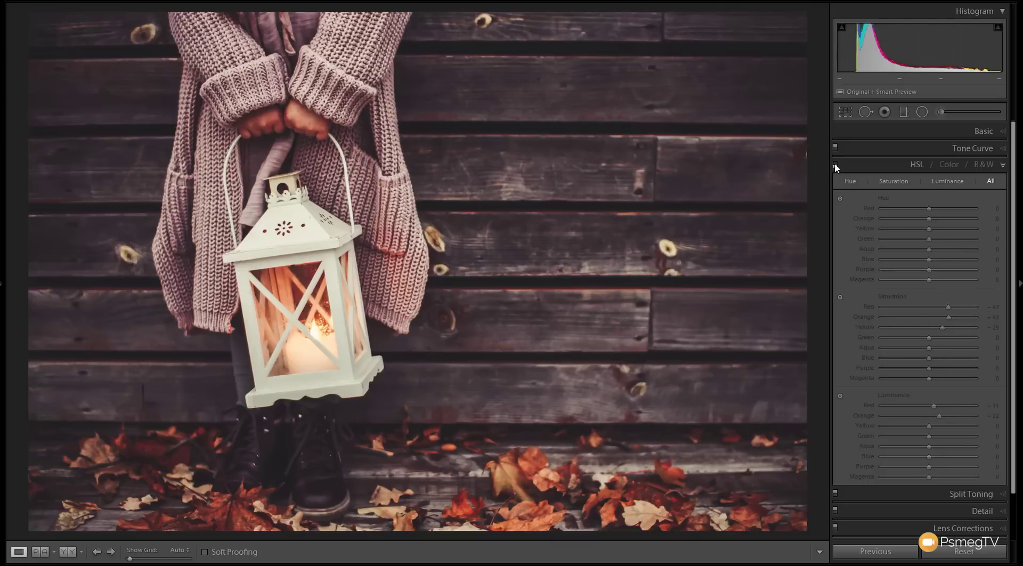
{"action": "left_click", "coordinate": [835, 166]}
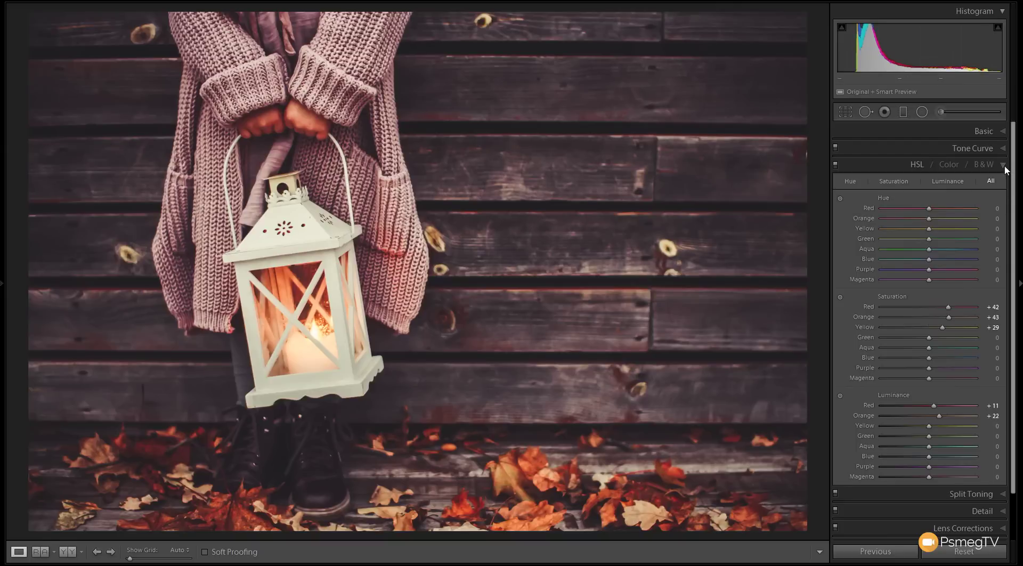
{"action": "left_click", "coordinate": [1004, 167]}
{"action": "left_click", "coordinate": [1004, 182]}
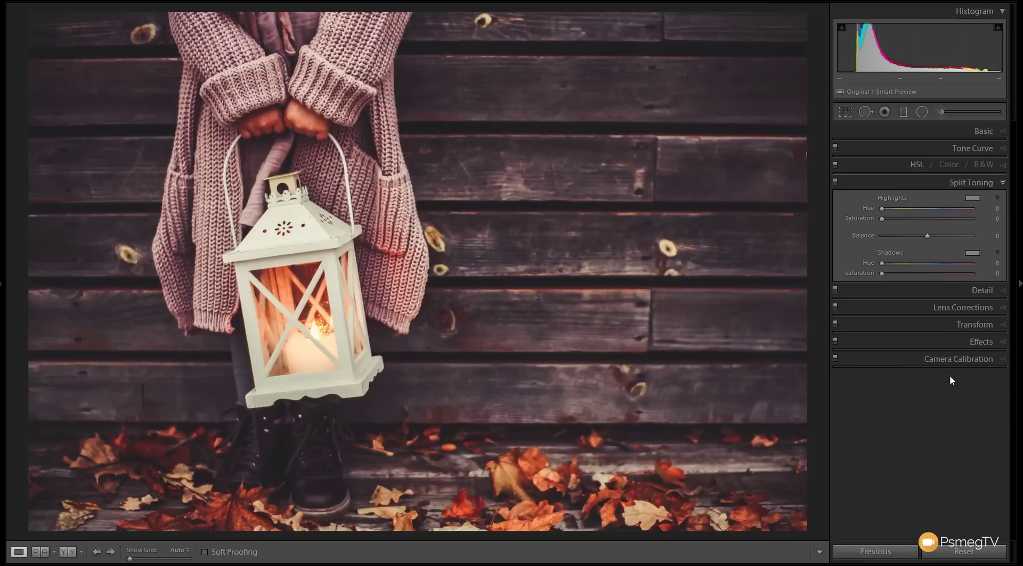
Give the highlights a split-toning tint of hue 247 and saturation 22.
{"action": "left_click_drag", "start_coordinate": [884, 220], "coordinate": [905, 226]}
{"action": "left_click_drag", "start_coordinate": [882, 208], "coordinate": [943, 211]}
{"action": "left_click", "coordinate": [974, 198]}
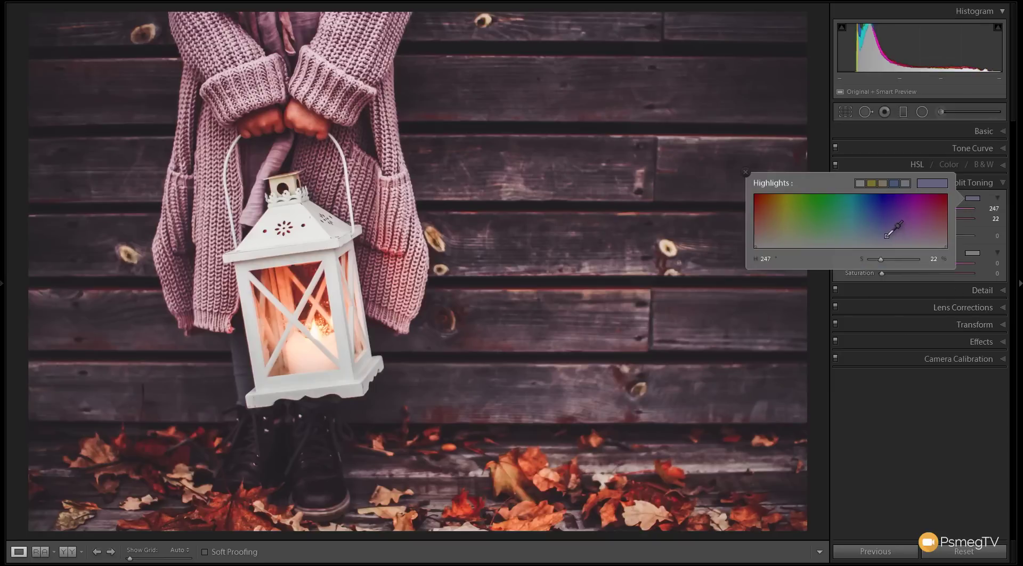
{"action": "left_click", "coordinate": [931, 452]}
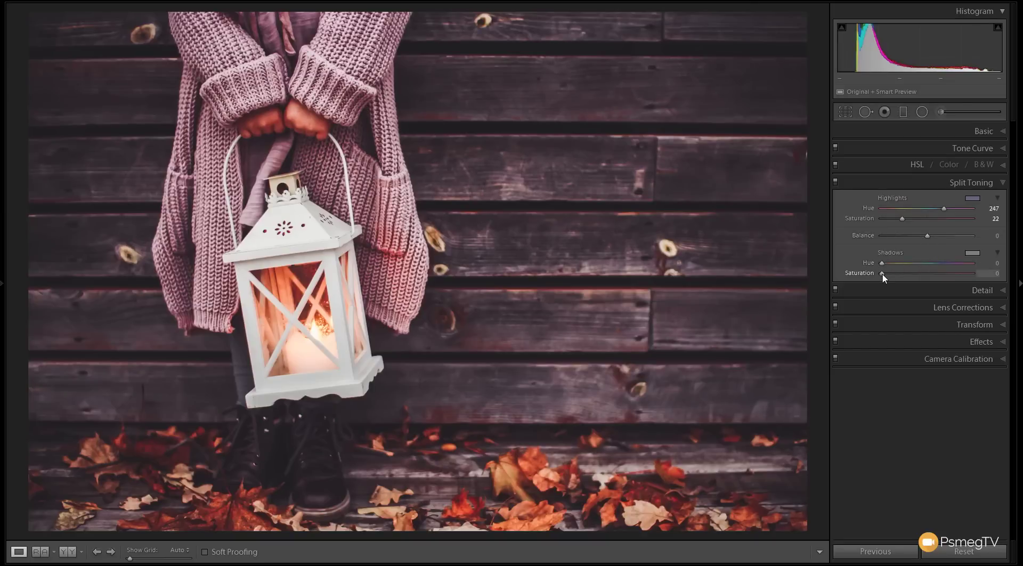
Tint the shadows to hue 34, saturation 17, and compare with split toning off and on.
{"action": "left_click_drag", "start_coordinate": [883, 274], "coordinate": [898, 275]}
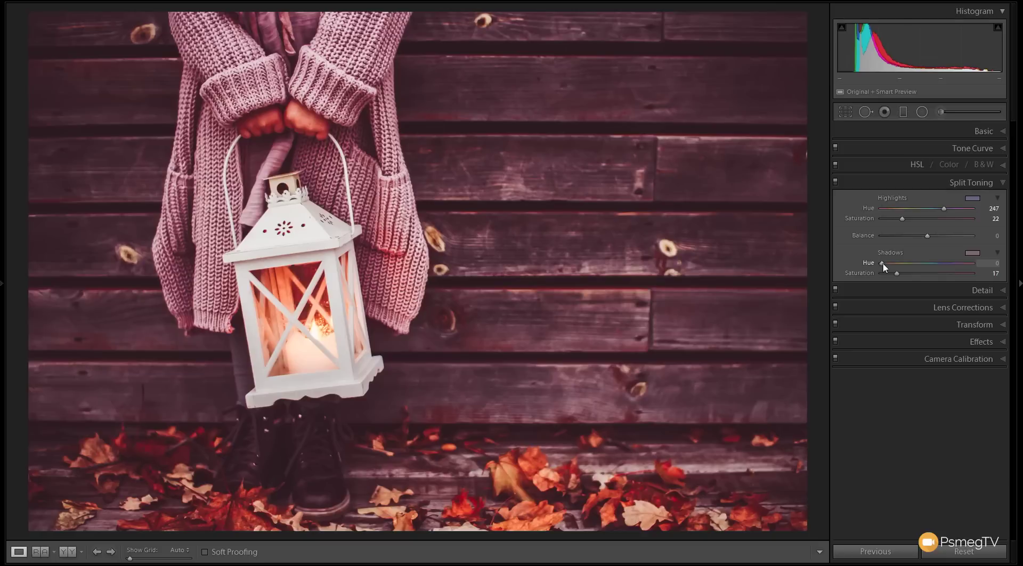
{"action": "left_click_drag", "start_coordinate": [883, 264], "coordinate": [892, 267]}
{"action": "left_click", "coordinate": [836, 182]}
{"action": "left_click", "coordinate": [835, 182]}
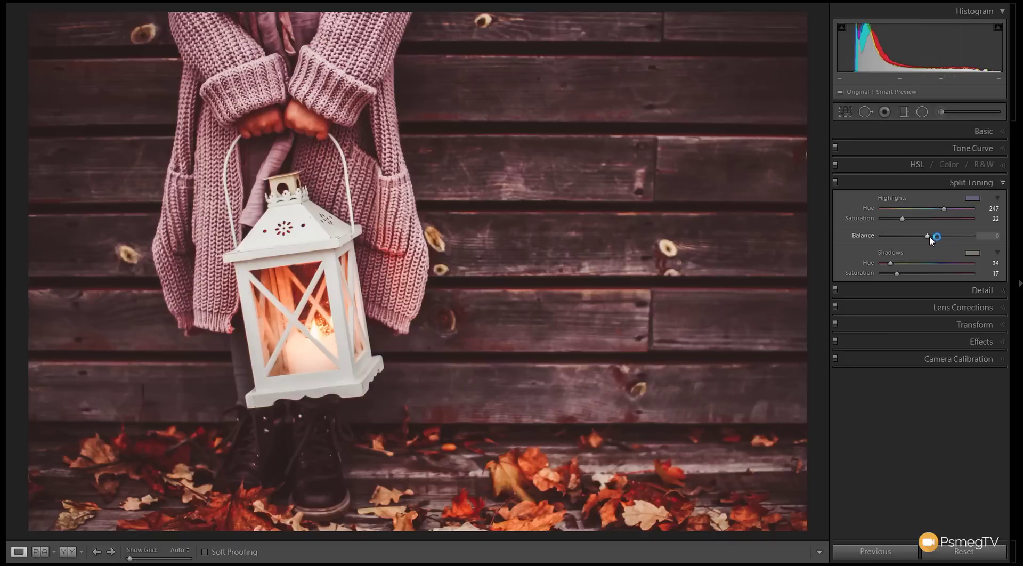
Try shifting the toning Balance both ways, then reset it to 0.
{"action": "left_click_drag", "start_coordinate": [928, 235], "coordinate": [947, 235]}
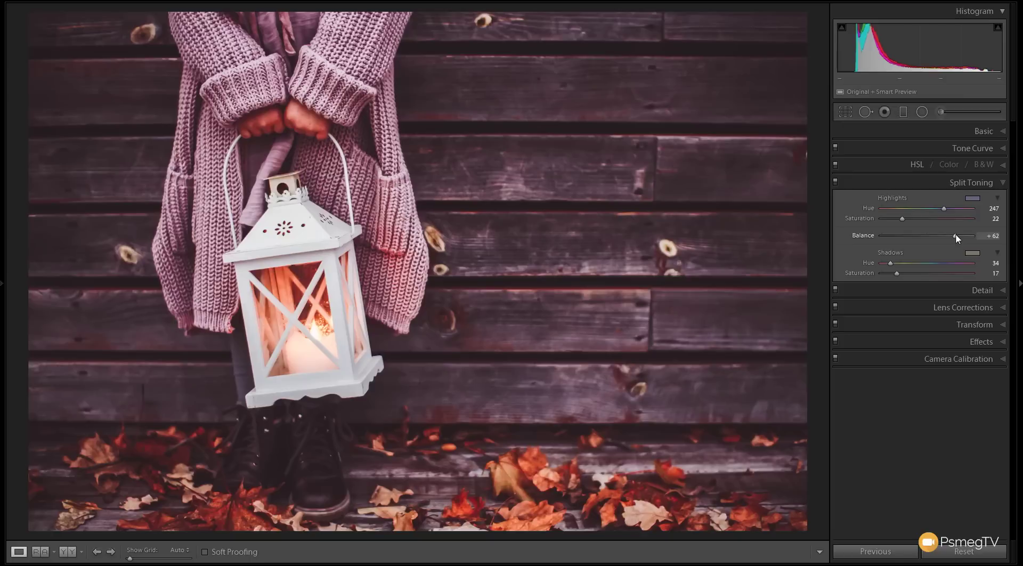
{"action": "left_click_drag", "start_coordinate": [956, 238], "coordinate": [911, 240]}
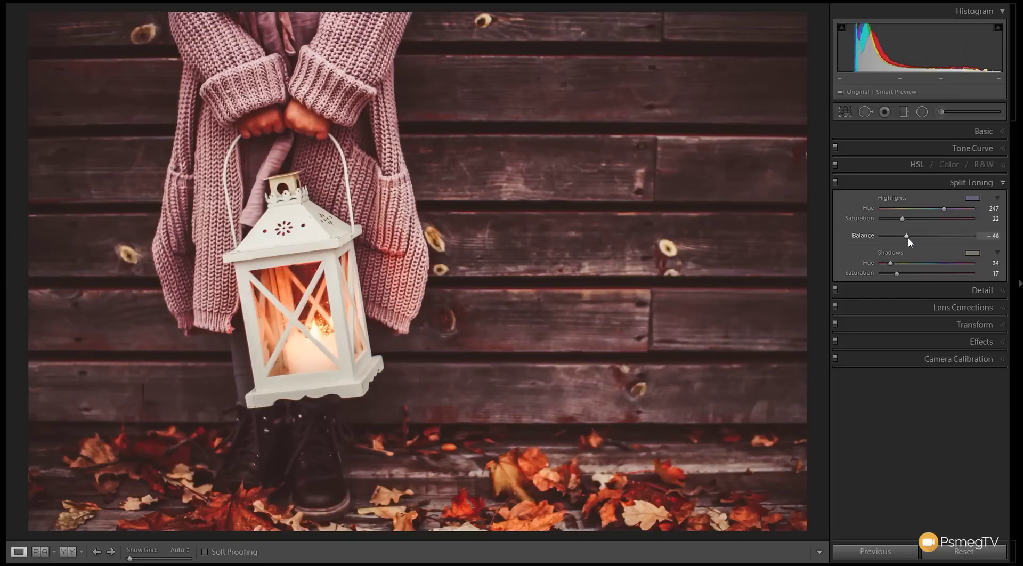
{"action": "double_click", "coordinate": [912, 235]}
Apply a −41 post-crop vignette and +28 Dehaze, comparing with Effects off and on.
{"action": "left_click", "coordinate": [980, 342]}
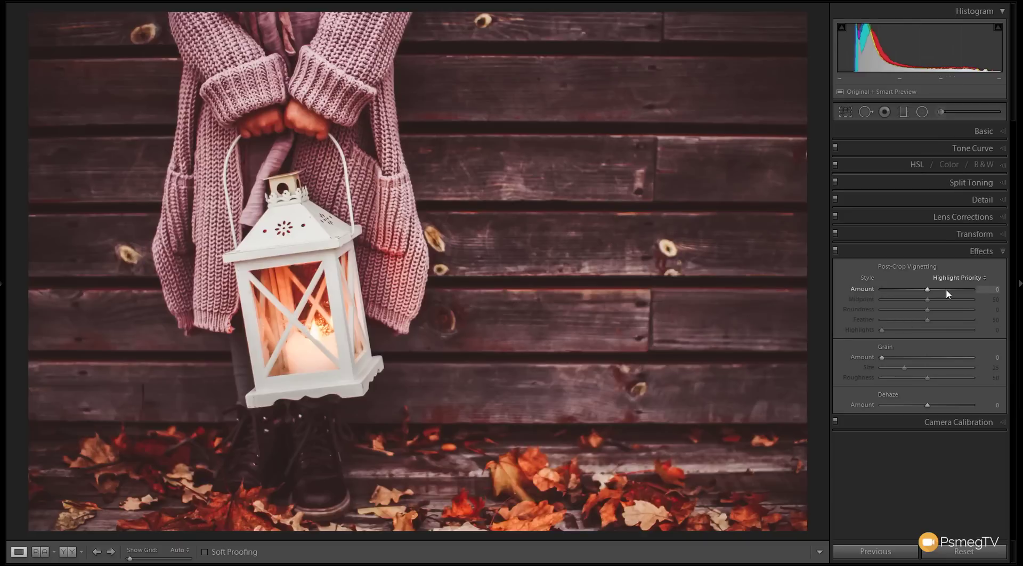
{"action": "left_click_drag", "start_coordinate": [928, 290], "coordinate": [908, 290]}
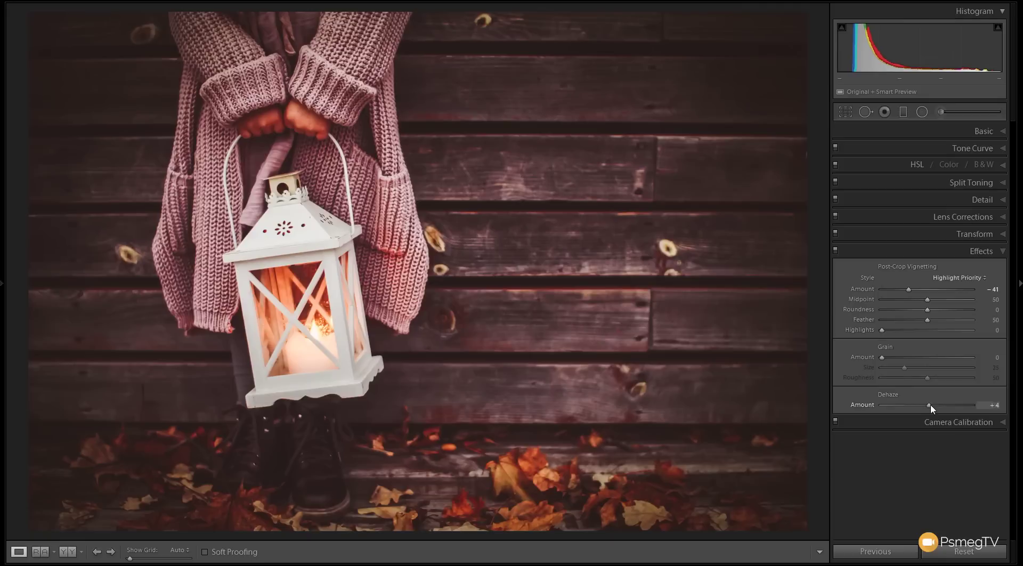
{"action": "left_click_drag", "start_coordinate": [931, 405], "coordinate": [942, 408]}
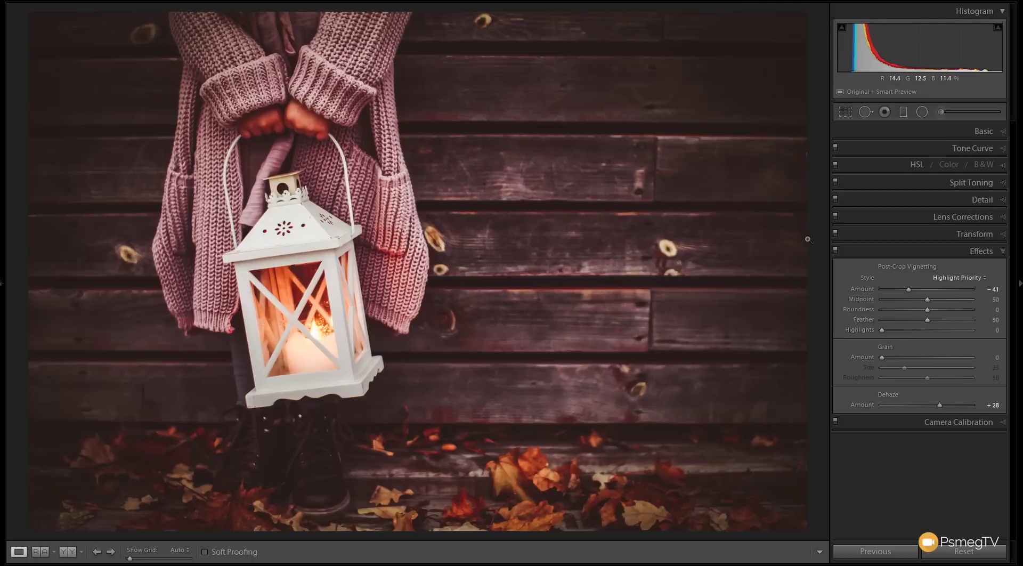
{"action": "left_click", "coordinate": [836, 251]}
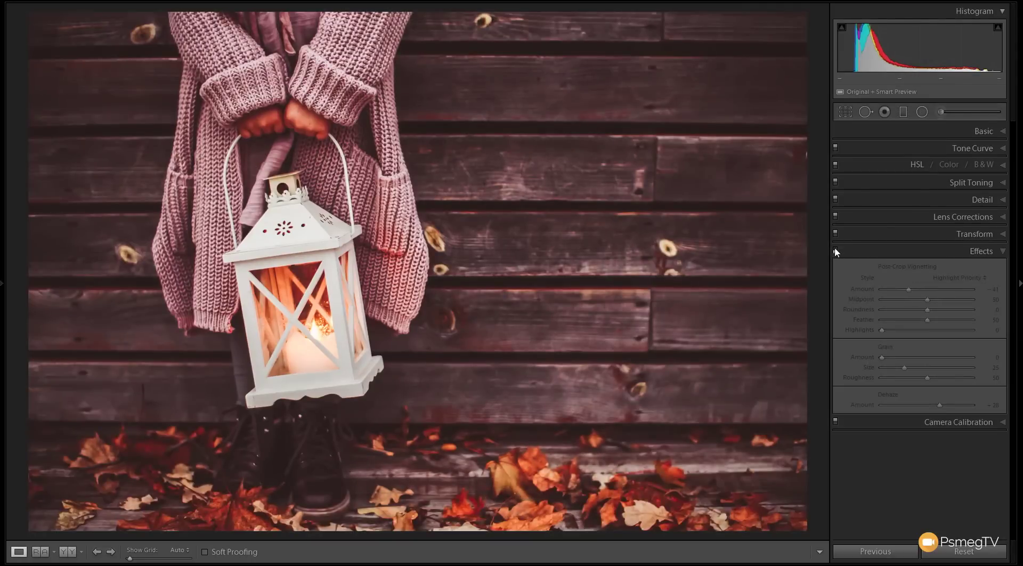
{"action": "left_click", "coordinate": [834, 246]}
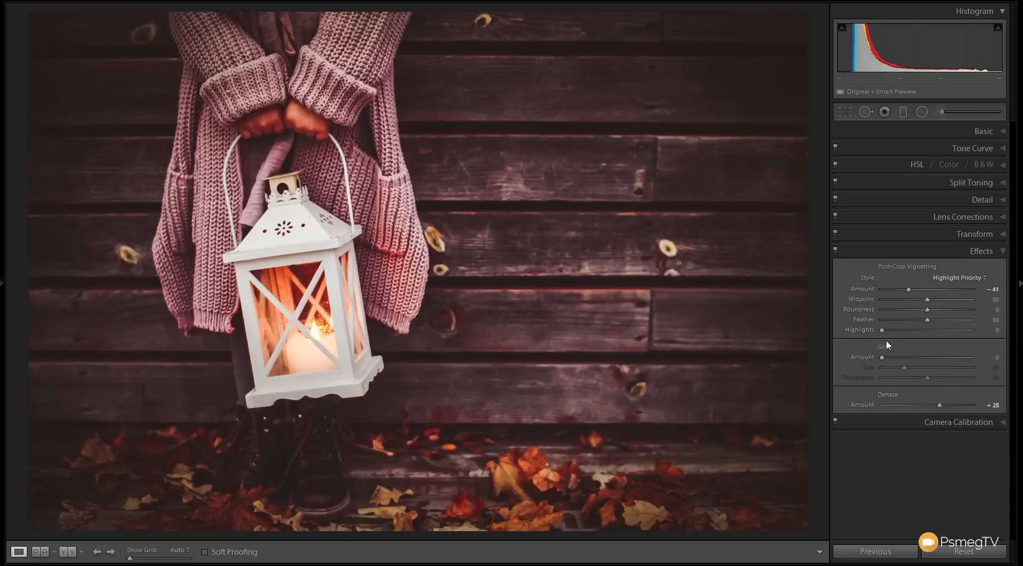
Raise sharpening Masking to 86 while previewing the mask, so only edges are sharpened.
{"action": "left_click", "coordinate": [1003, 204]}
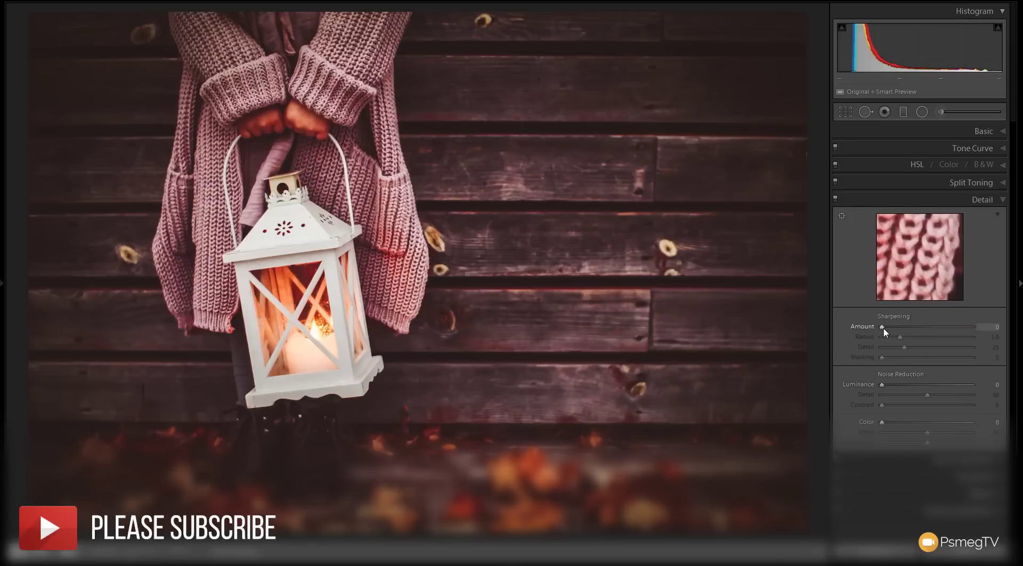
{"action": "left_click_drag", "start_coordinate": [884, 329], "coordinate": [889, 328]}
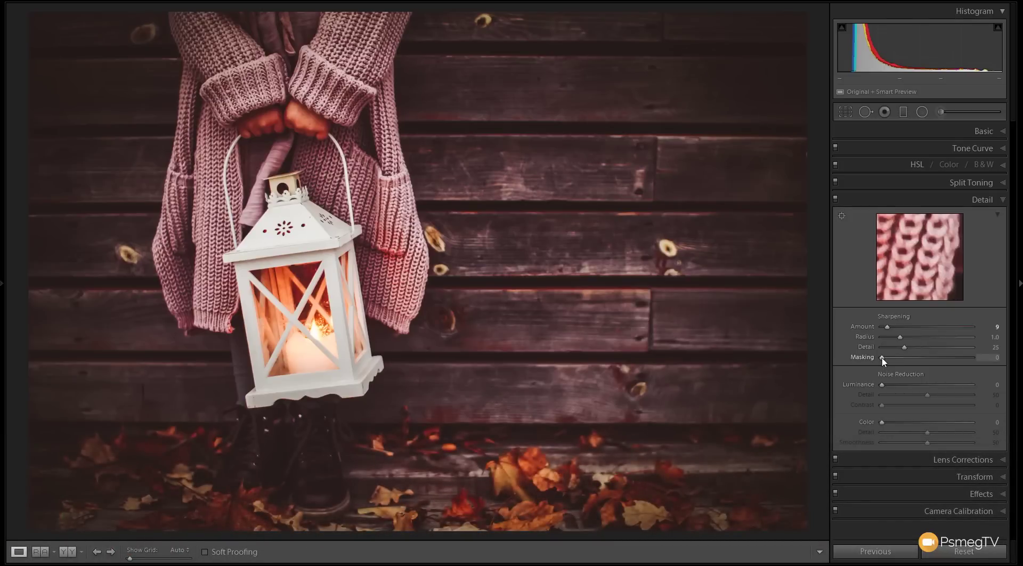
{"action": "key", "text": "alt"}
{"action": "left_click_drag", "start_coordinate": [883, 358], "coordinate": [960, 358]}
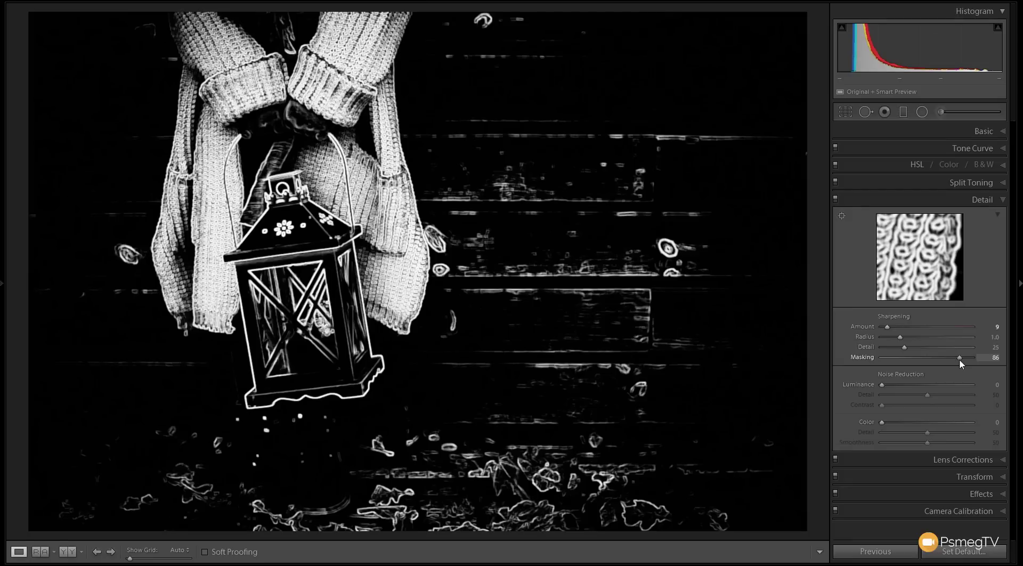
{"action": "left_click_drag", "start_coordinate": [960, 361], "coordinate": [960, 361]}
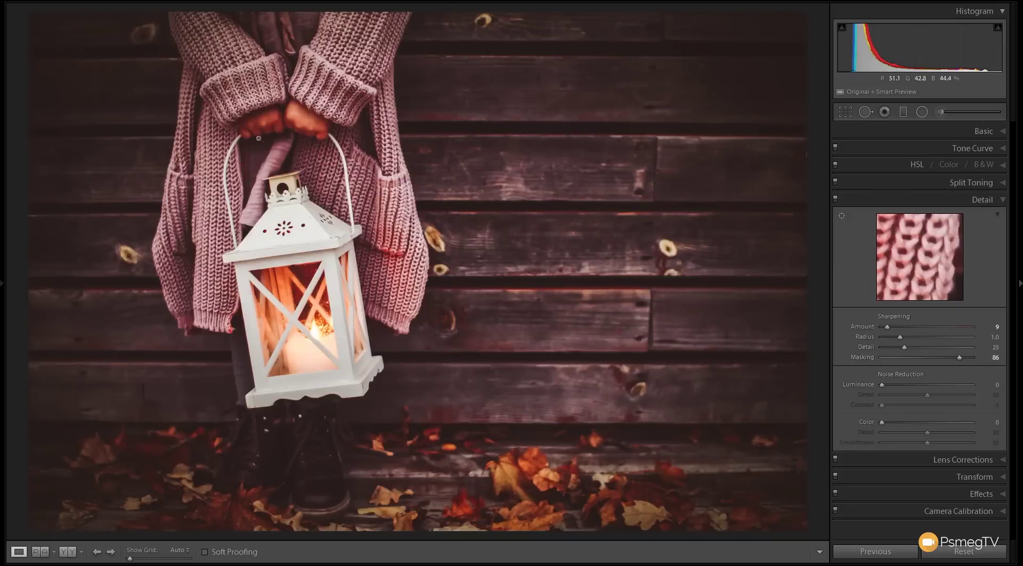
Set sharpening Amount to 93 and Detail to 4, comparing with sharpening off and on.
{"action": "left_click_drag", "start_coordinate": [882, 326], "coordinate": [941, 325]}
{"action": "left_click_drag", "start_coordinate": [906, 350], "coordinate": [886, 352]}
{"action": "left_click", "coordinate": [836, 198]}
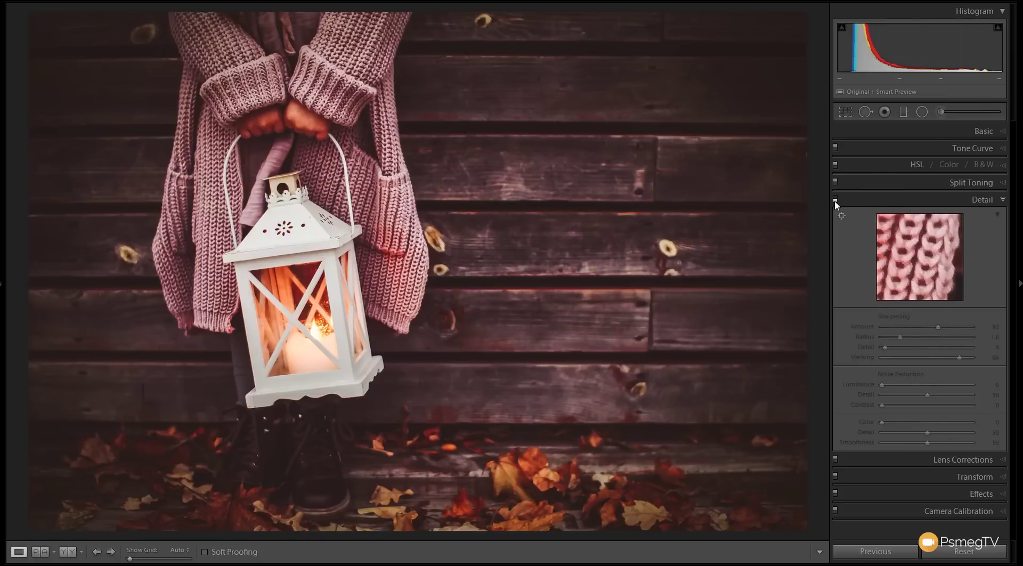
{"action": "left_click", "coordinate": [836, 199]}
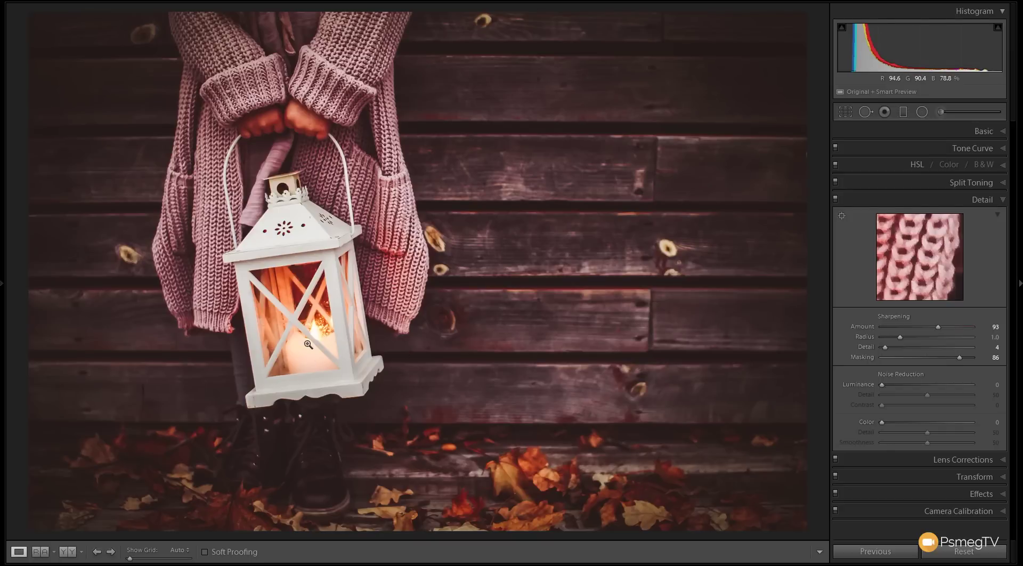
{"action": "left_click", "coordinate": [1003, 200]}
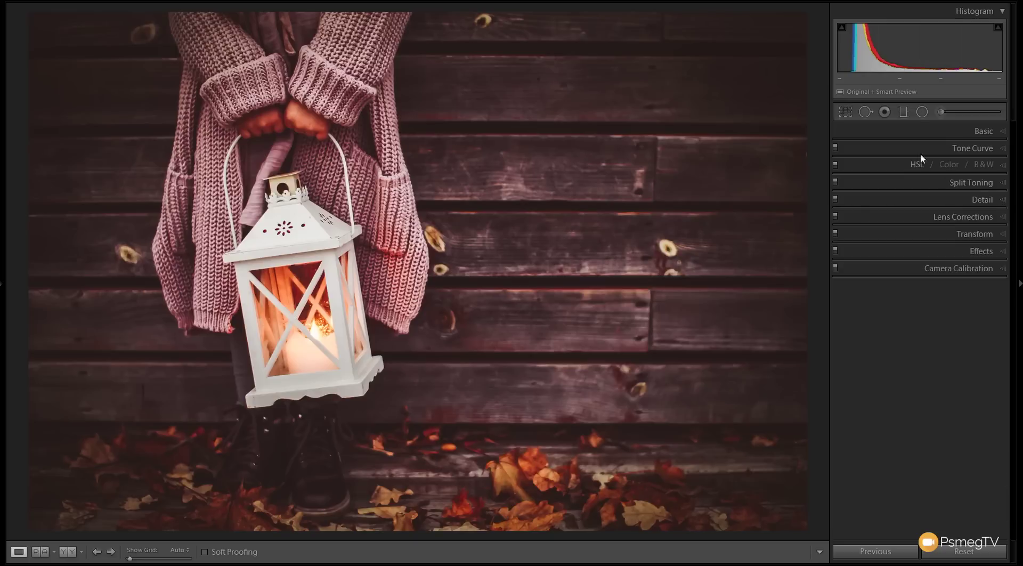
Draw a radial filter with zeroed effects around the lantern's glowing glass and show its mask overlay.
{"action": "left_click", "coordinate": [922, 113]}
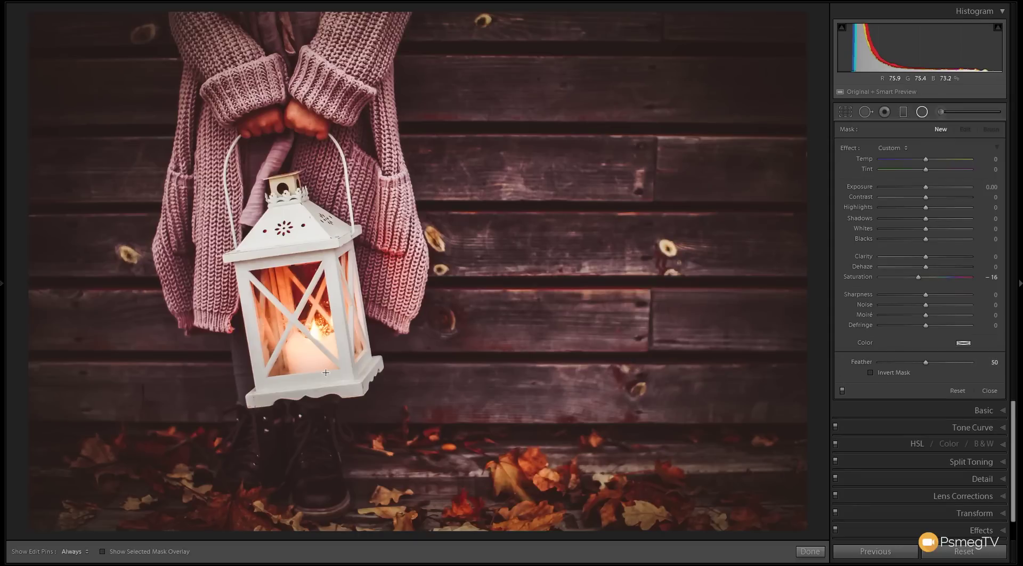
{"action": "double_click", "coordinate": [853, 147]}
{"action": "key", "text": "shift"}
{"action": "left_click_drag", "start_coordinate": [323, 338], "coordinate": [384, 390]}
{"action": "left_click_drag", "start_coordinate": [384, 389], "coordinate": [384, 390]}
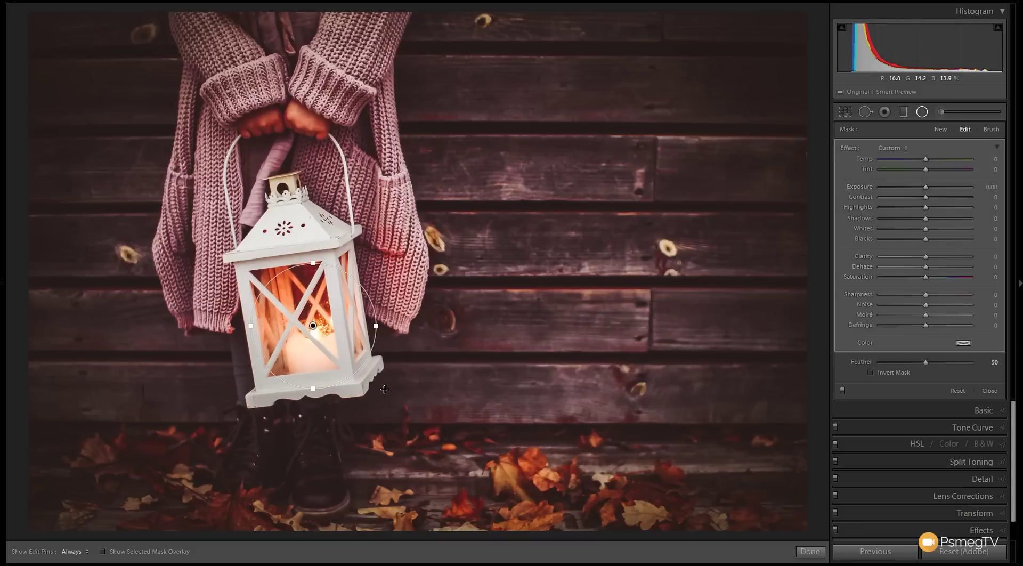
{"action": "left_click_drag", "start_coordinate": [313, 328], "coordinate": [316, 334]}
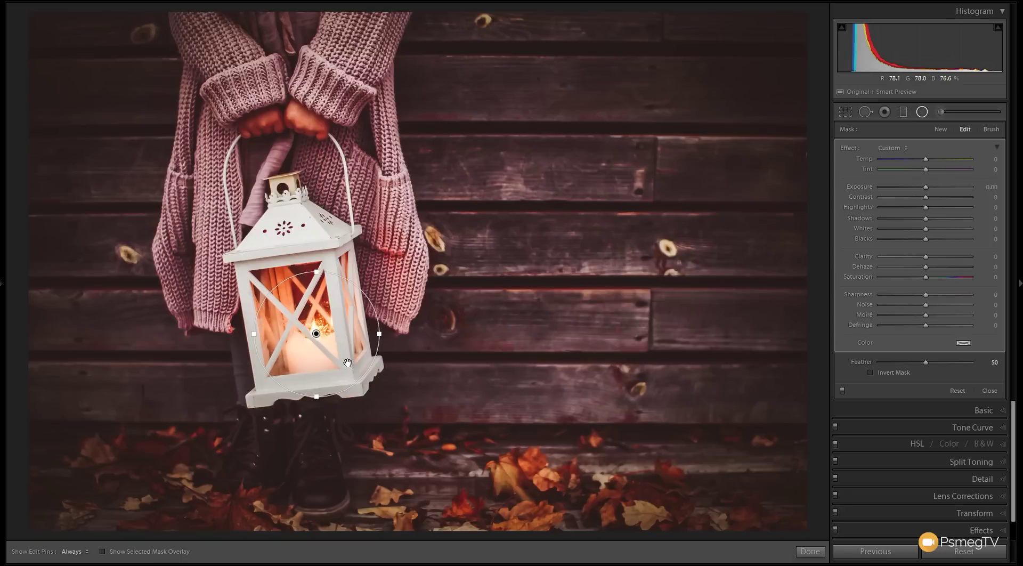
{"action": "key", "text": "o"}
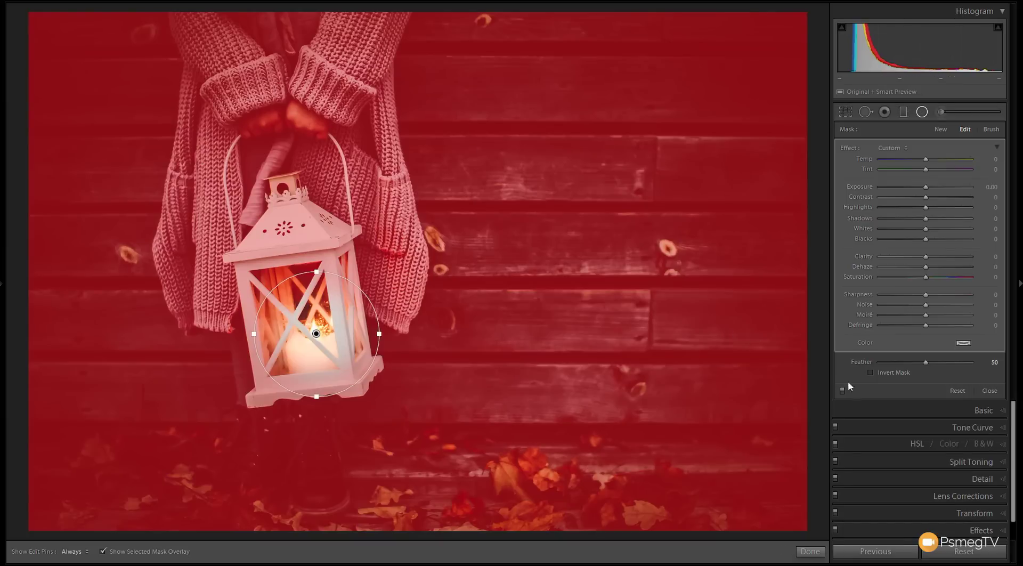
Invert the radial mask, check the hard edge at Feather 0, then soften it to about 50.
{"action": "left_click", "coordinate": [871, 373]}
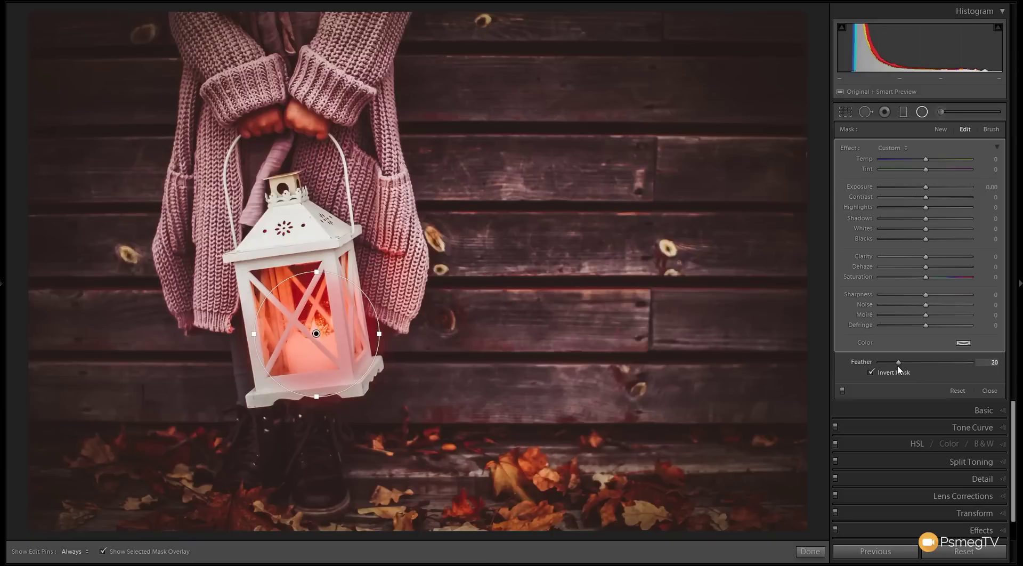
{"action": "left_click_drag", "start_coordinate": [899, 368], "coordinate": [880, 363]}
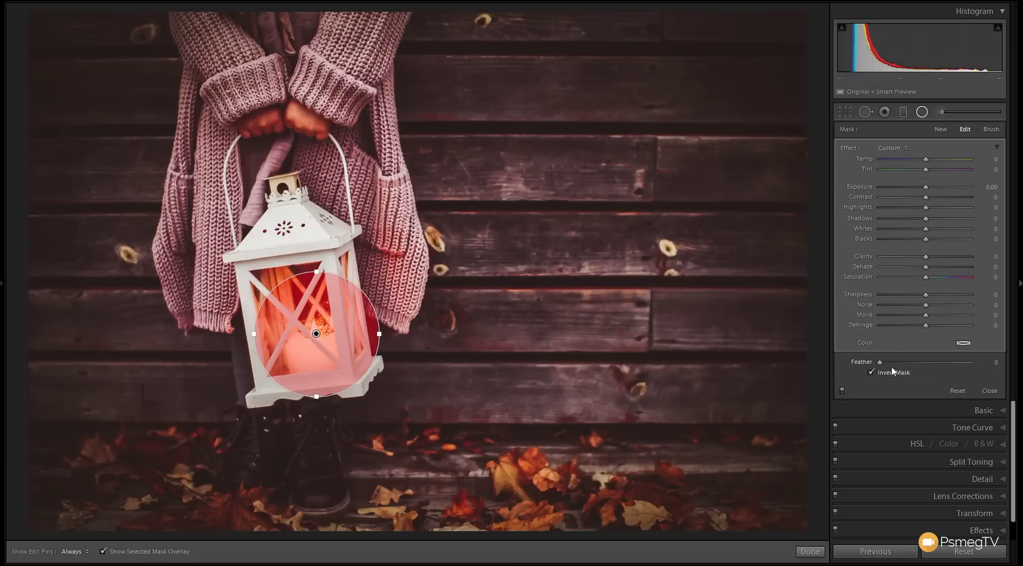
{"action": "left_click_drag", "start_coordinate": [884, 365], "coordinate": [925, 366]}
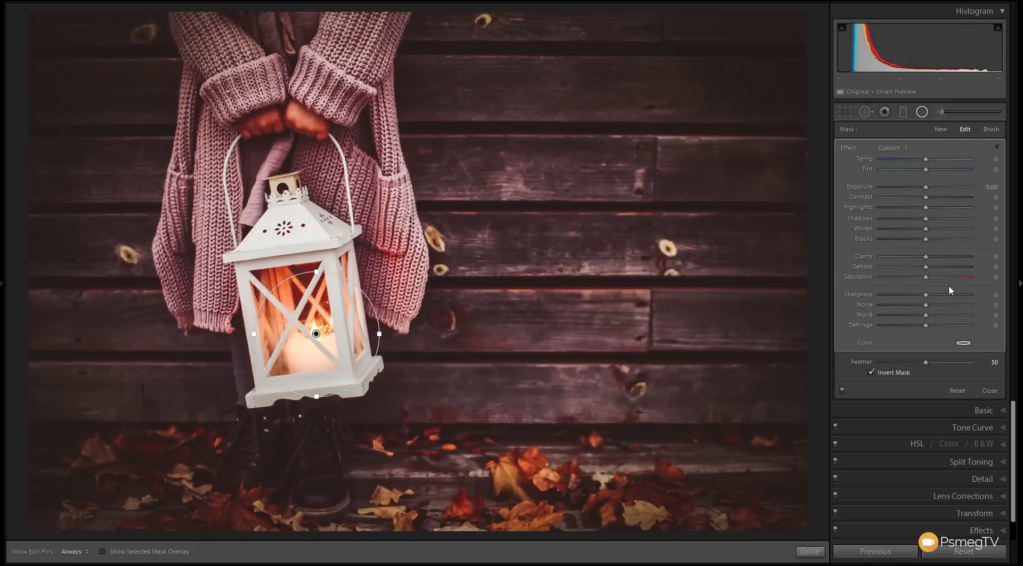
Set the lantern filter to Exposure about 2, Clarity -51, Contrast 9 and Feather 53.
{"action": "left_click_drag", "start_coordinate": [927, 187], "coordinate": [942, 193]}
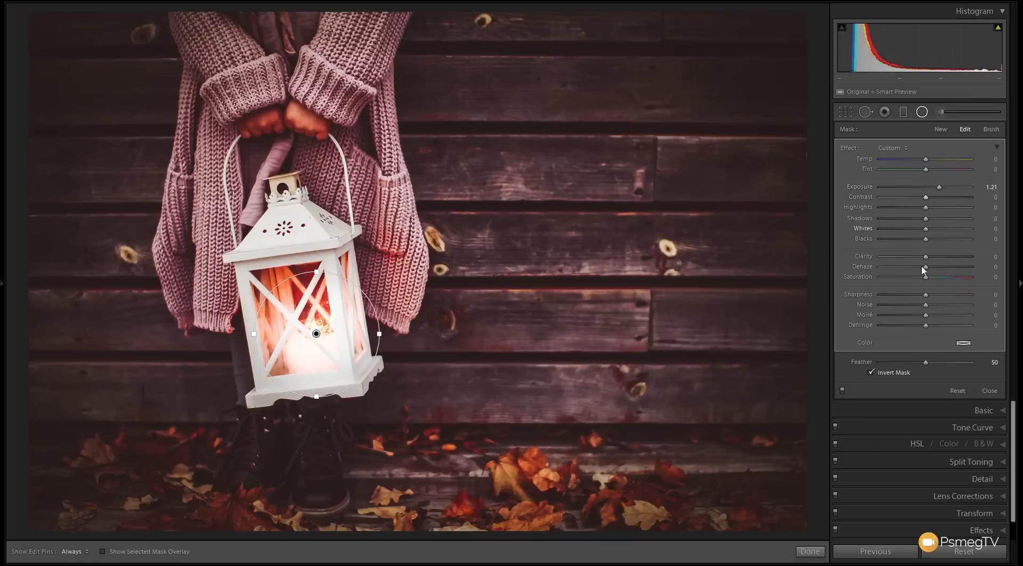
{"action": "left_click_drag", "start_coordinate": [939, 258], "coordinate": [914, 257]}
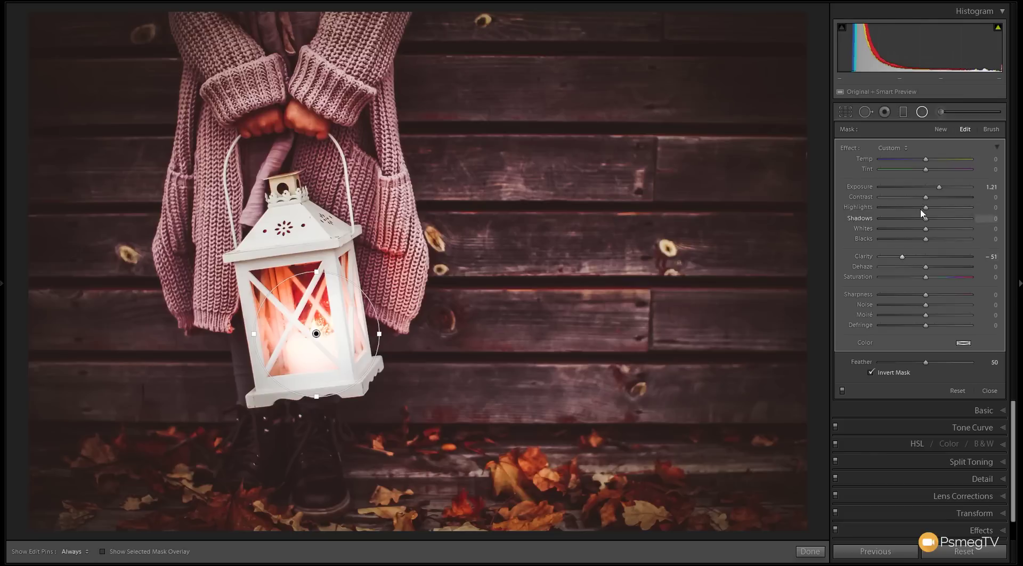
{"action": "left_click_drag", "start_coordinate": [936, 201], "coordinate": [933, 201]}
{"action": "left_click_drag", "start_coordinate": [916, 362], "coordinate": [930, 364]}
Enlarge the radial ellipse symmetrically around the lantern and raise Exposure to 2.06.
{"action": "key", "text": "shift"}
{"action": "left_click_drag", "start_coordinate": [380, 334], "coordinate": [392, 334]}
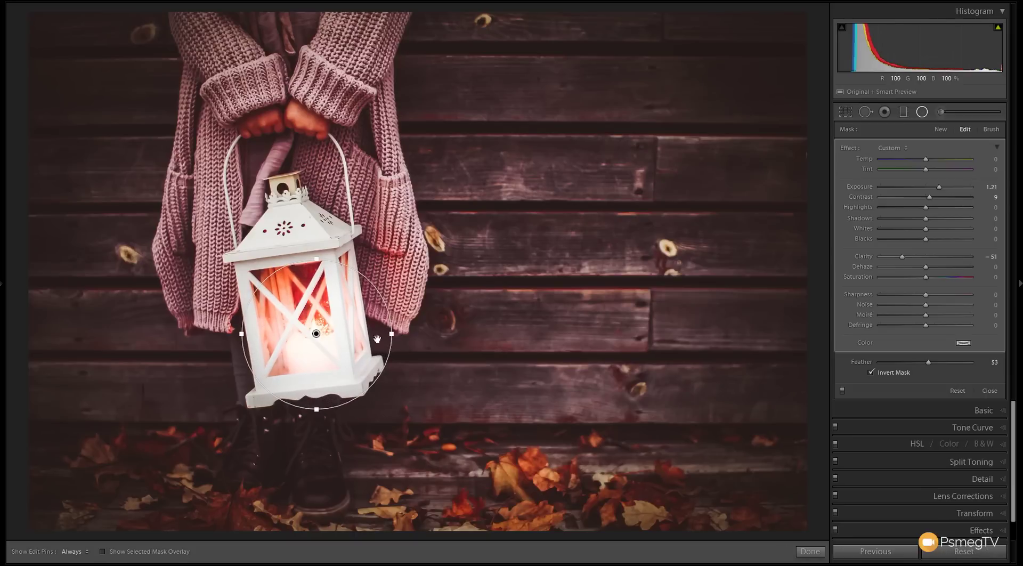
{"action": "left_click_drag", "start_coordinate": [941, 187], "coordinate": [948, 192]}
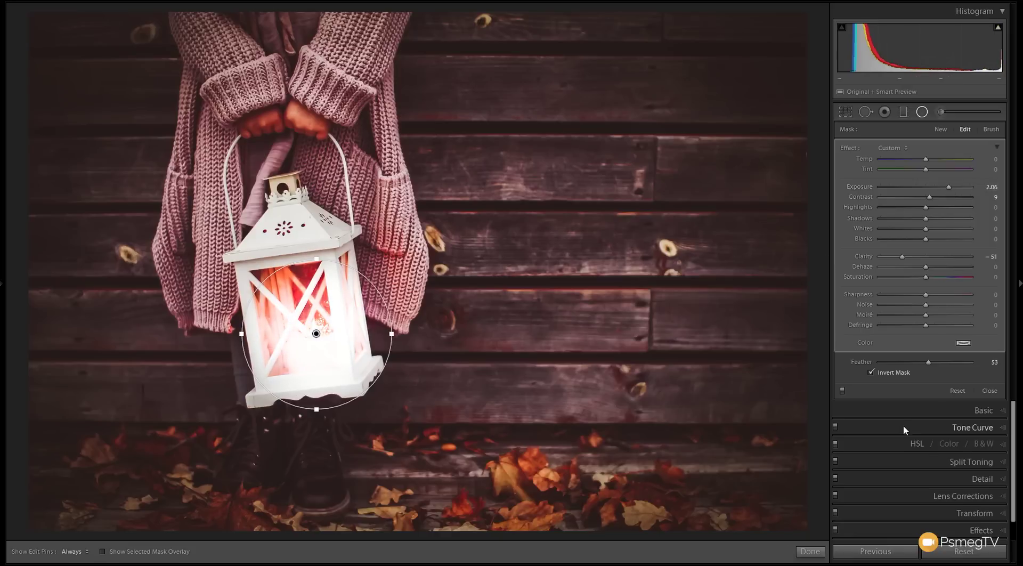
Give the filter a yellow colour tint (hue 55) with saturation lowered to 39.
{"action": "left_click", "coordinate": [964, 344]}
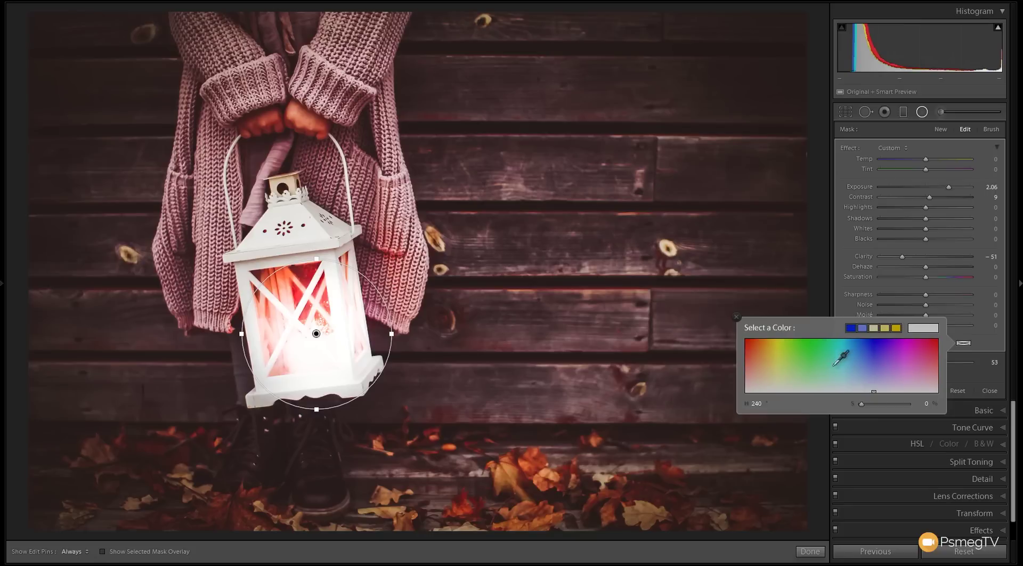
{"action": "left_click", "coordinate": [776, 346]}
{"action": "left_click_drag", "start_coordinate": [905, 404], "coordinate": [882, 405]}
{"action": "left_click", "coordinate": [993, 347]}
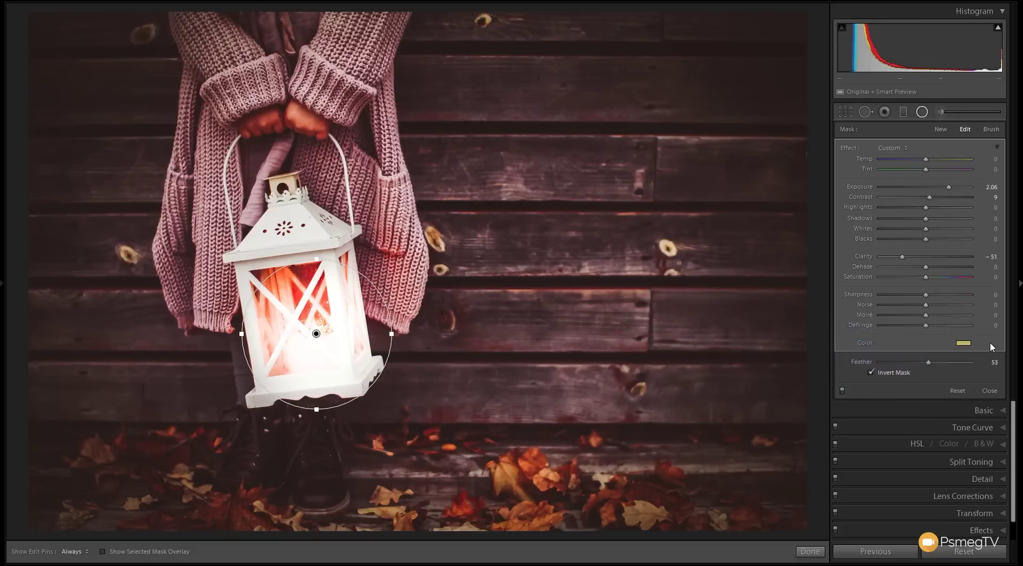
Finish the filter, expand the Basic panel, then reselect the lantern's radial filter pin for editing.
{"action": "left_click", "coordinate": [809, 551]}
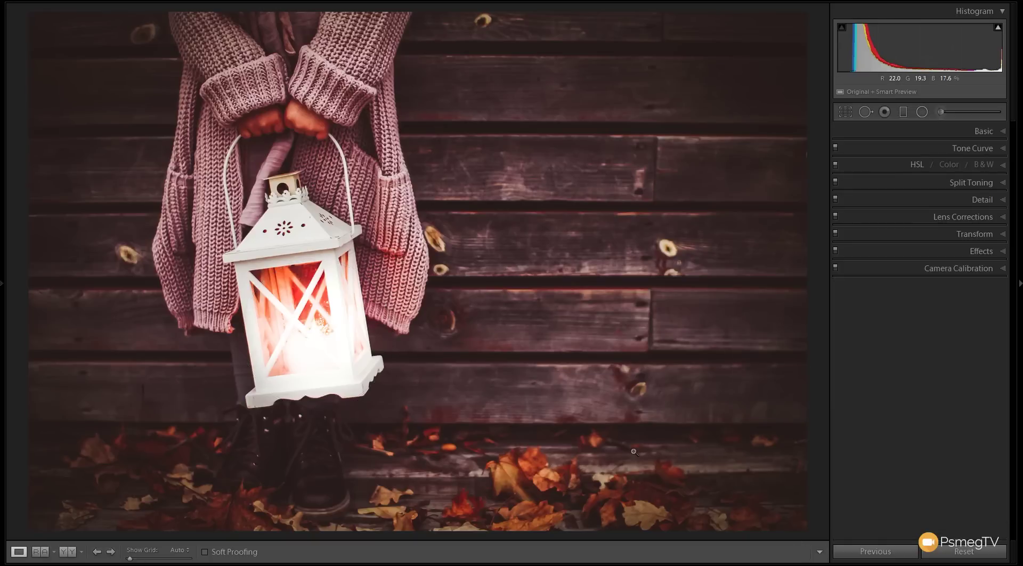
{"action": "key", "text": "ctrl+1"}
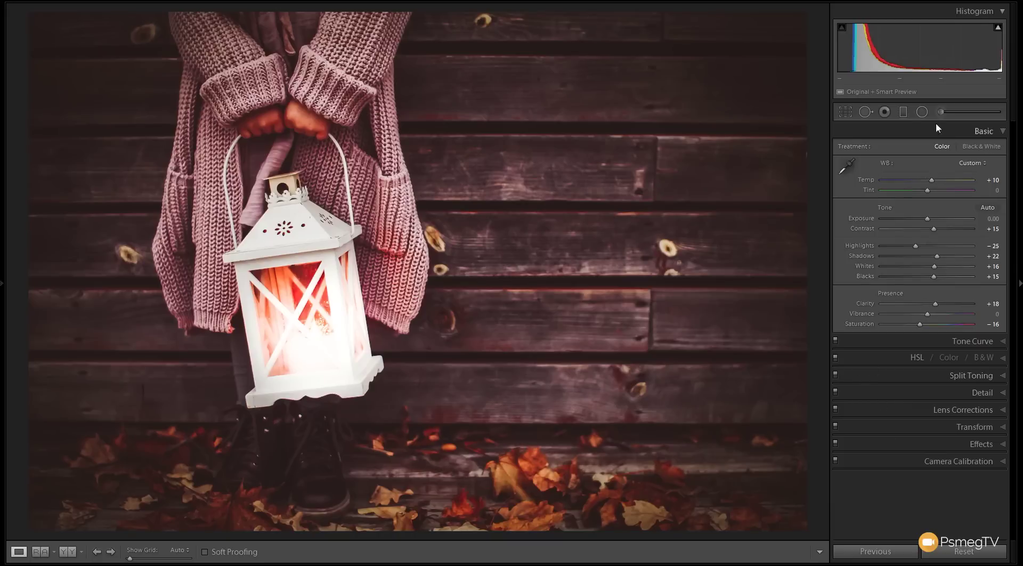
{"action": "left_click", "coordinate": [922, 112]}
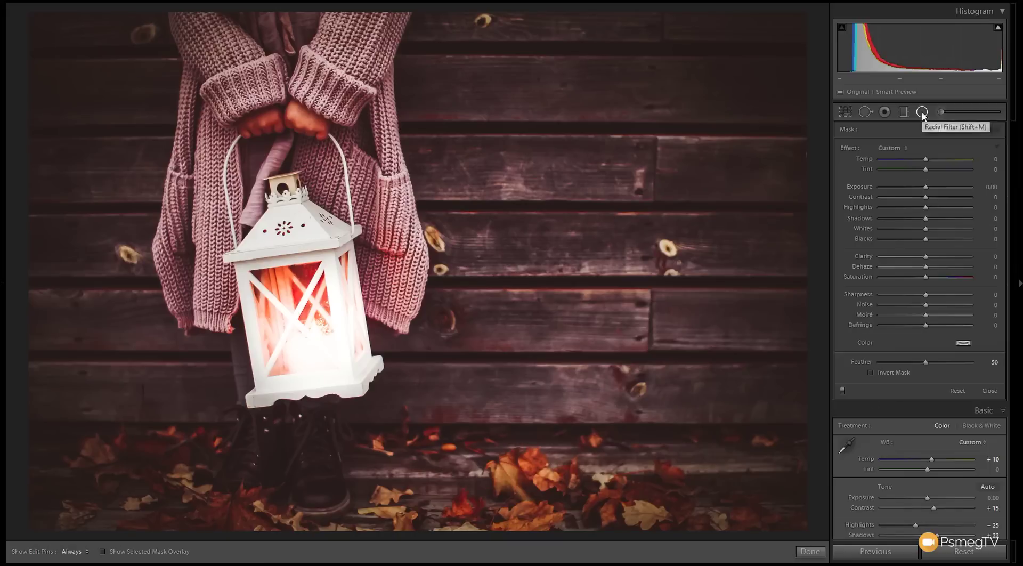
{"action": "left_click", "coordinate": [317, 335]}
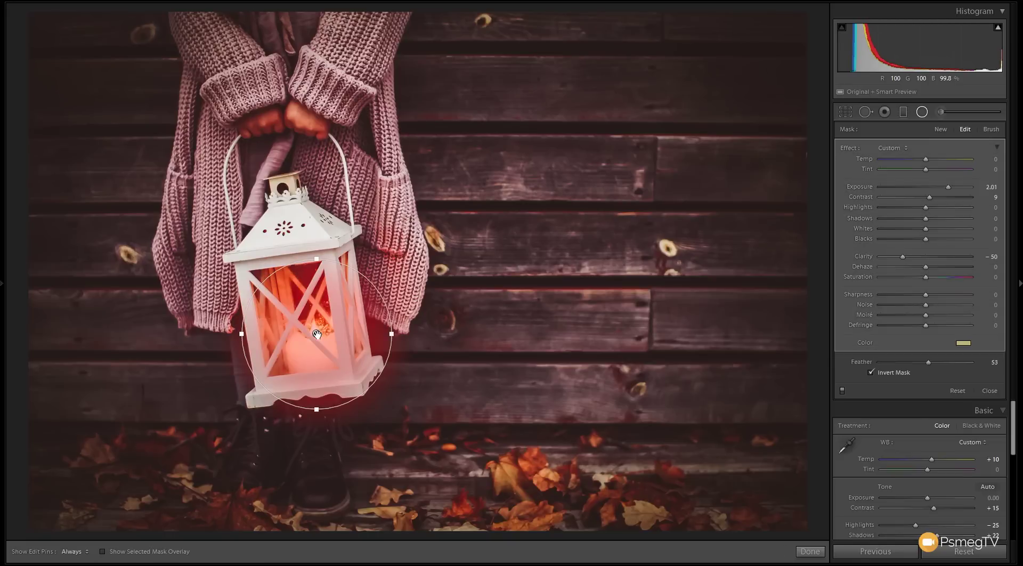
Collapse the effect sliders into a single Amount control, set Amount to 22, and finish the filter.
{"action": "left_click", "coordinate": [998, 149]}
{"action": "mouse_move", "coordinate": [923, 162]}
{"action": "left_mouse_down"}
{"action": "mouse_move", "coordinate": [901, 164]}
{"action": "mouse_move", "coordinate": [948, 158]}
{"action": "mouse_move", "coordinate": [909, 161]}
{"action": "left_mouse_up"}
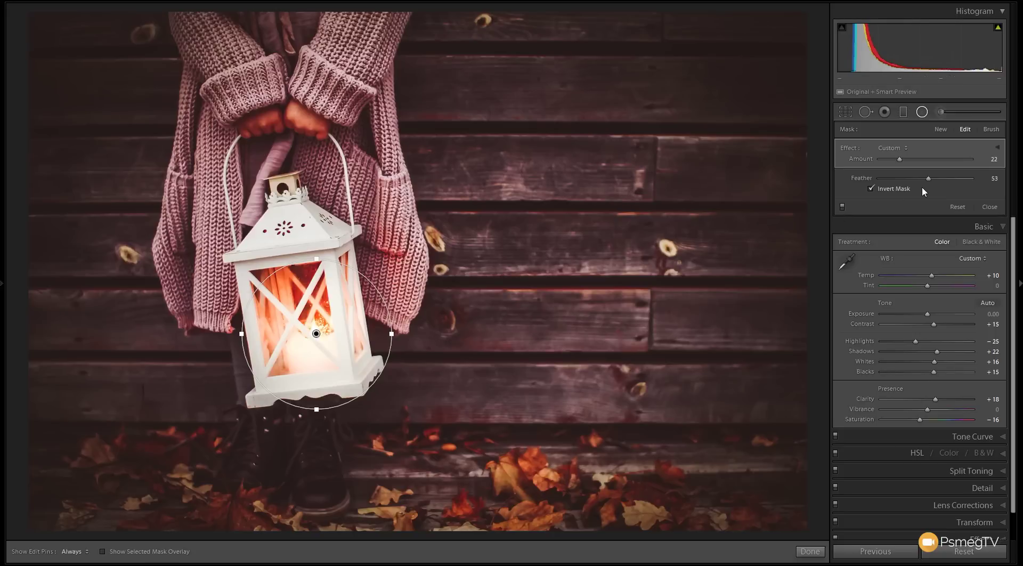
{"action": "left_click", "coordinate": [809, 551]}
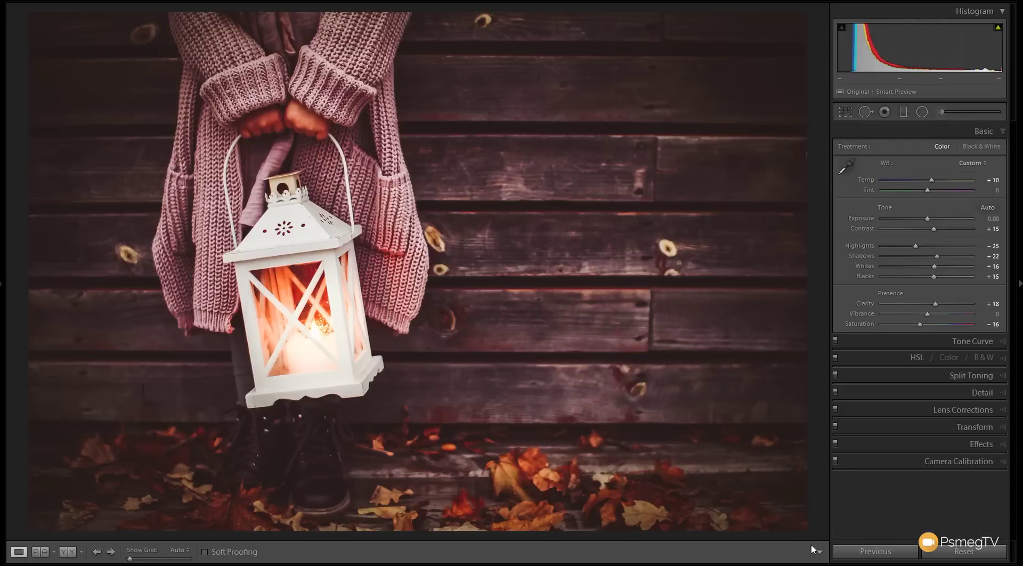